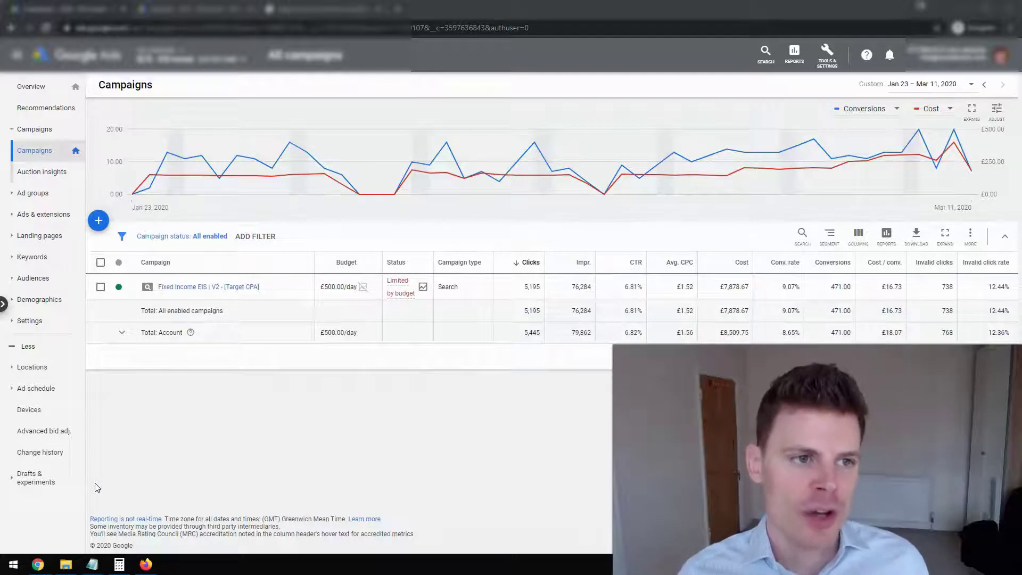
Leave the Google Ads campaigns list and switch to the Invest EIS landing page tab.
left_click(290, 100)
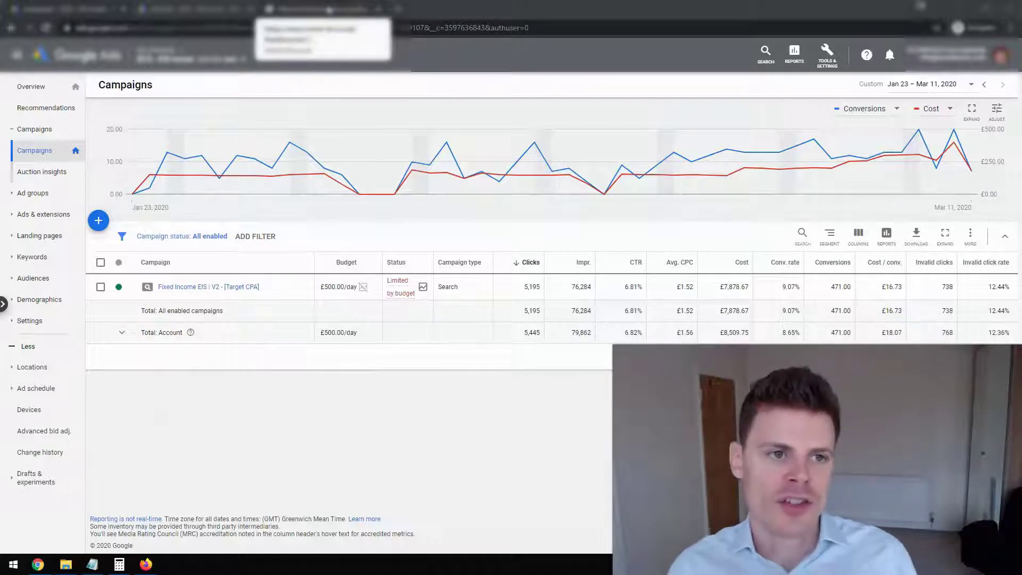
left_click(326, 9)
Select the landing page URL's query string, from the '?' after fixedincome/ to the end.
left_click(365, 60)
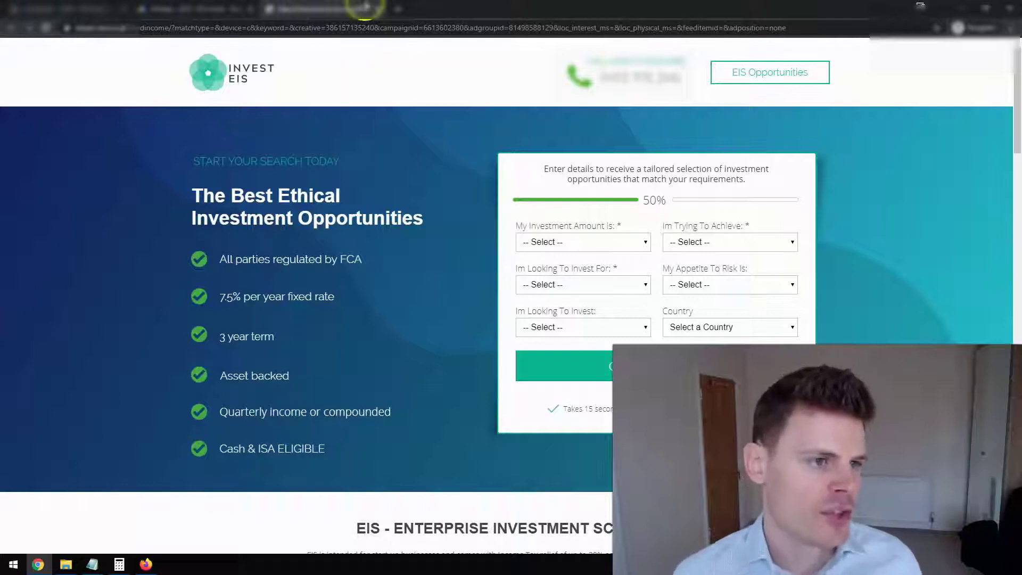
left_click(172, 30)
mouse_move(172, 29)
left_mouse_down()
mouse_move(72, 36)
mouse_move(171, 41)
left_mouse_up()
left_click(206, 30)
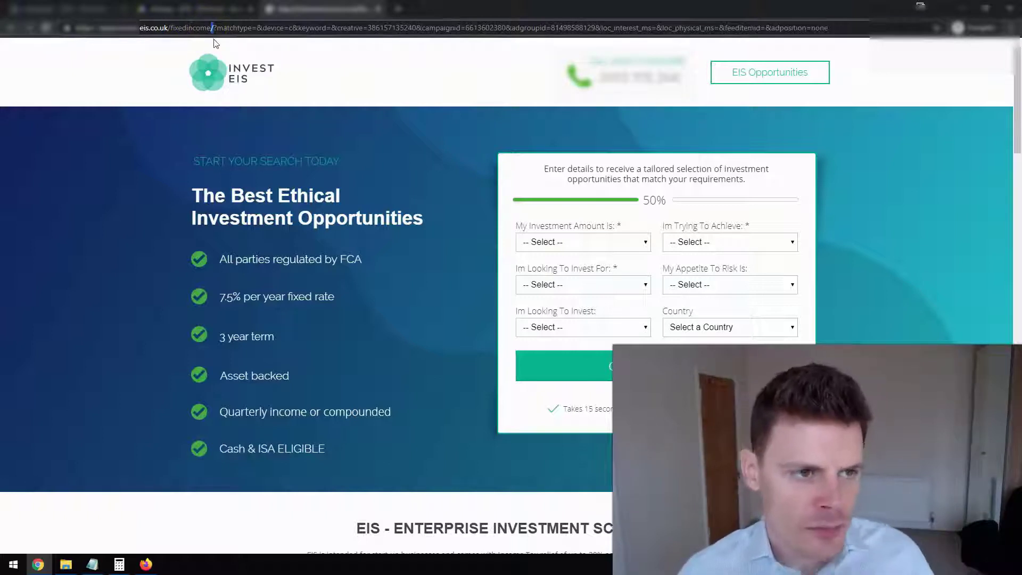
left_click(172, 113)
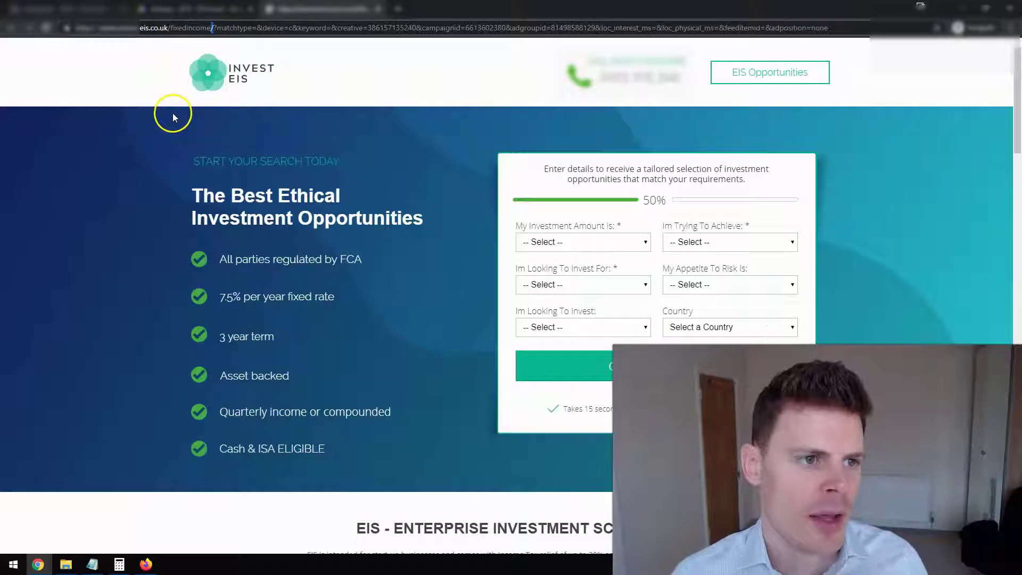
double_click(174, 28)
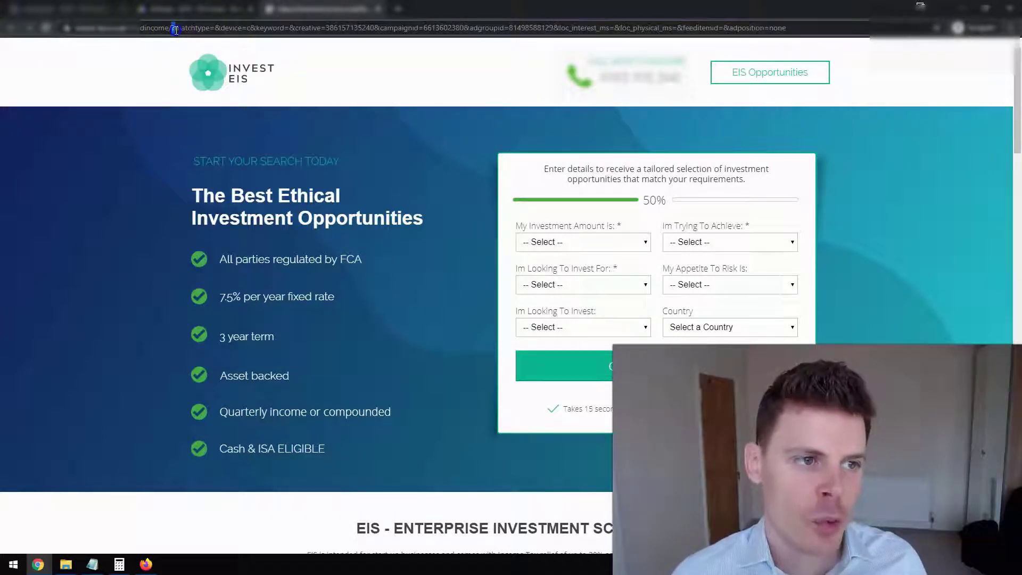
left_click_drag(175, 30, 790, 50)
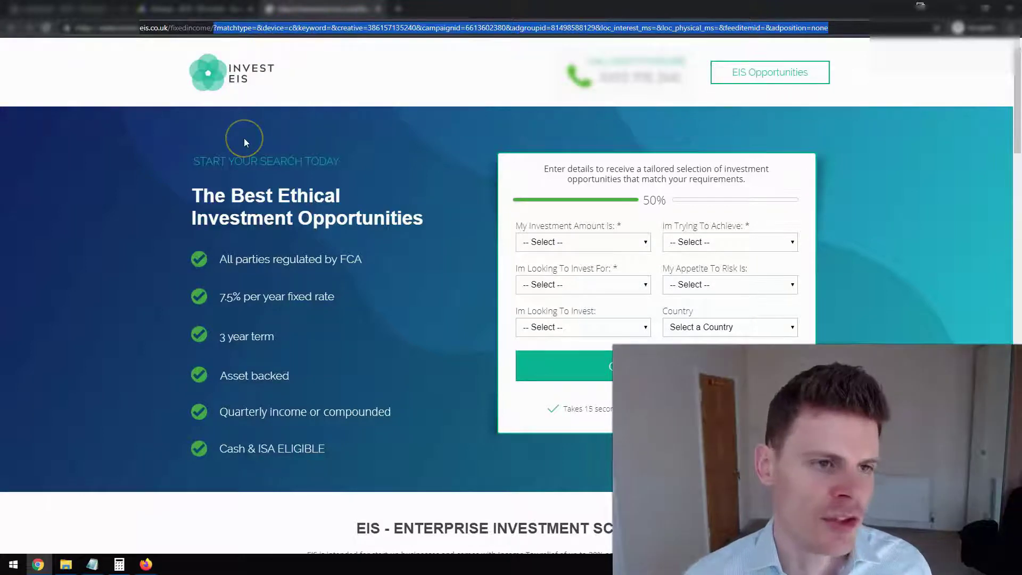
Bring up the Optimise Labs - UTM Parameters spreadsheet window.
left_click(40, 566)
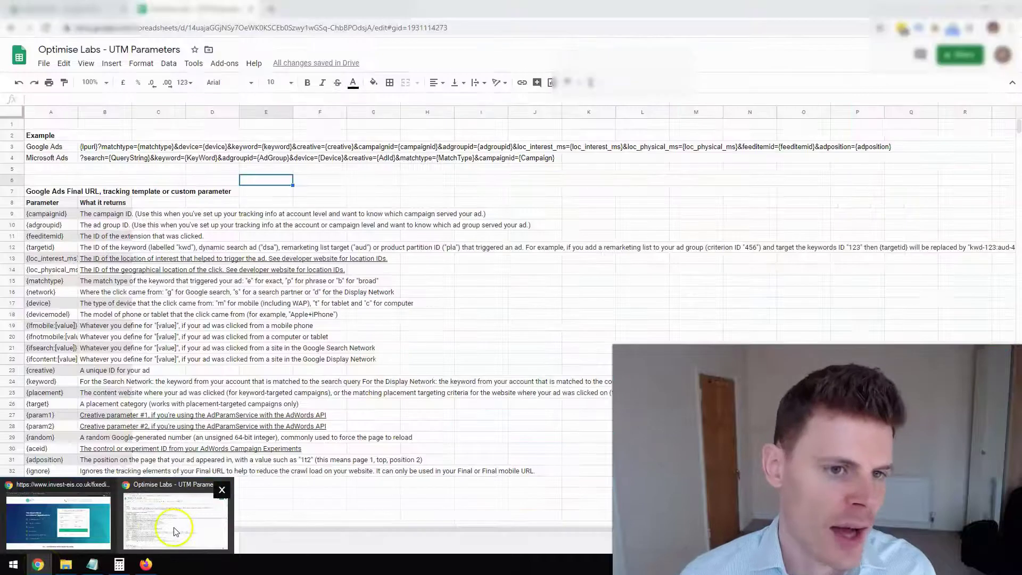
left_click(175, 519)
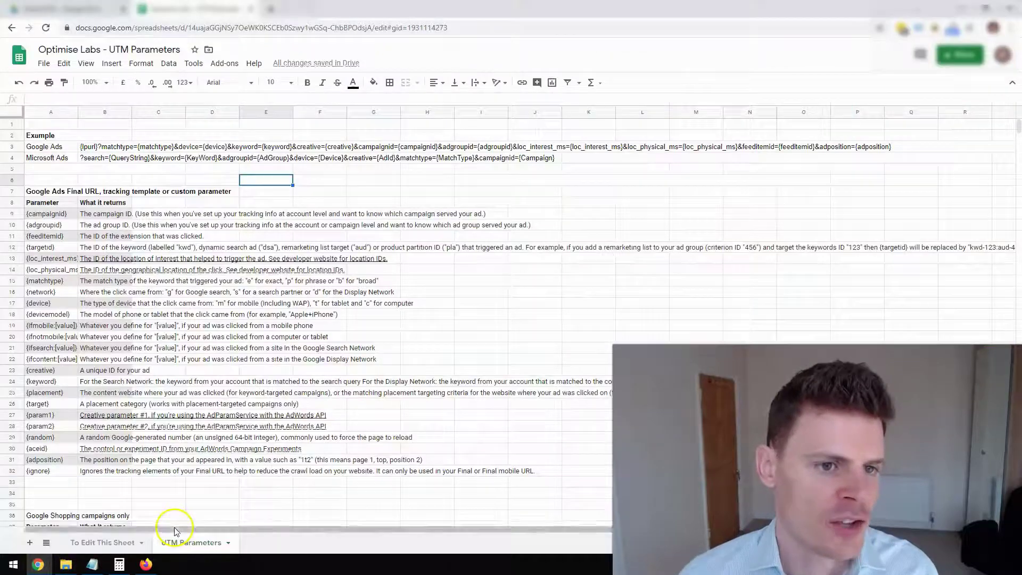
left_click(334, 186)
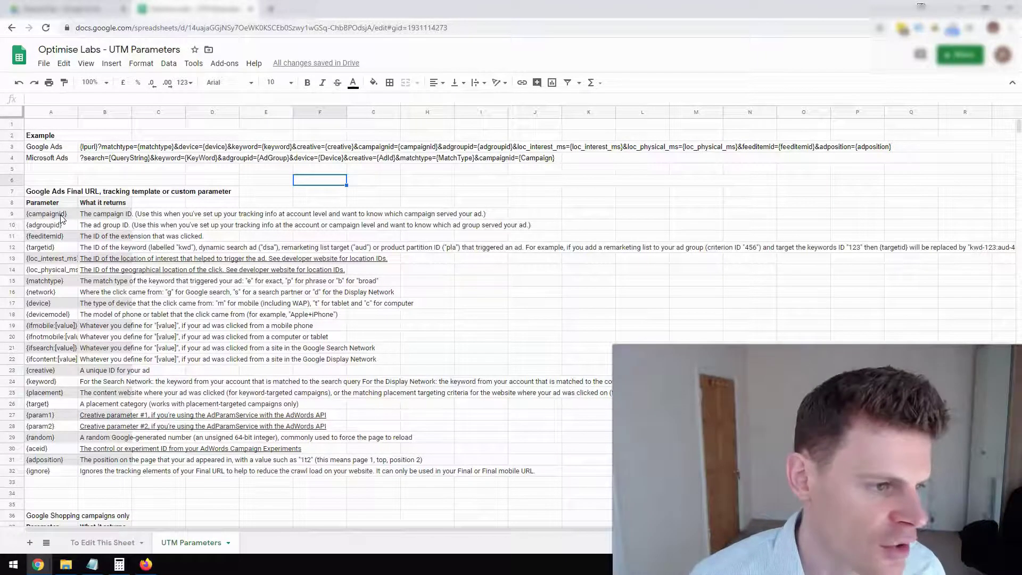
Point out the {campaignid}, {matchtype}, {creative} and {keyword} parameters, then the Google Ads example row.
left_click(57, 215)
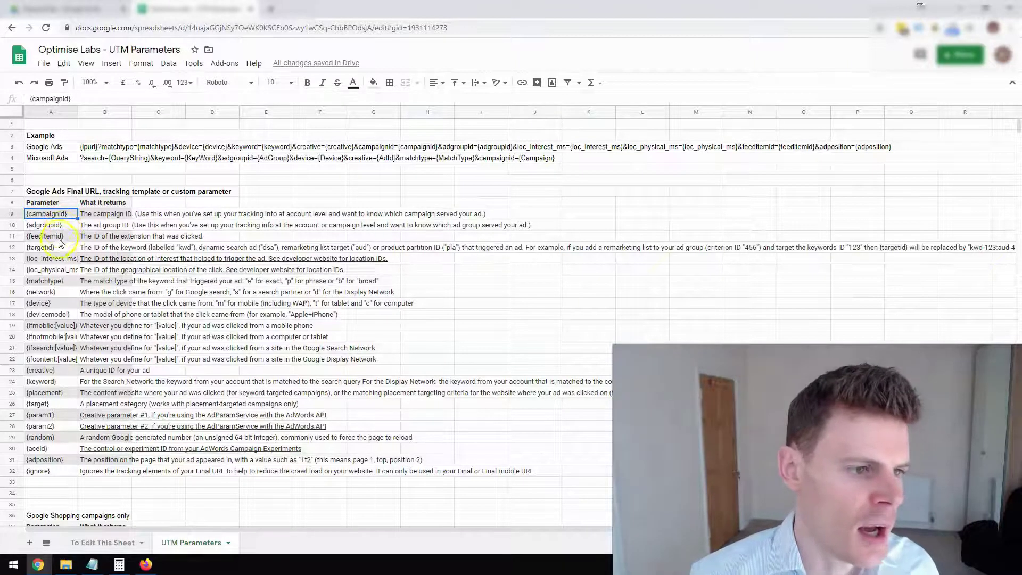
left_click(63, 284)
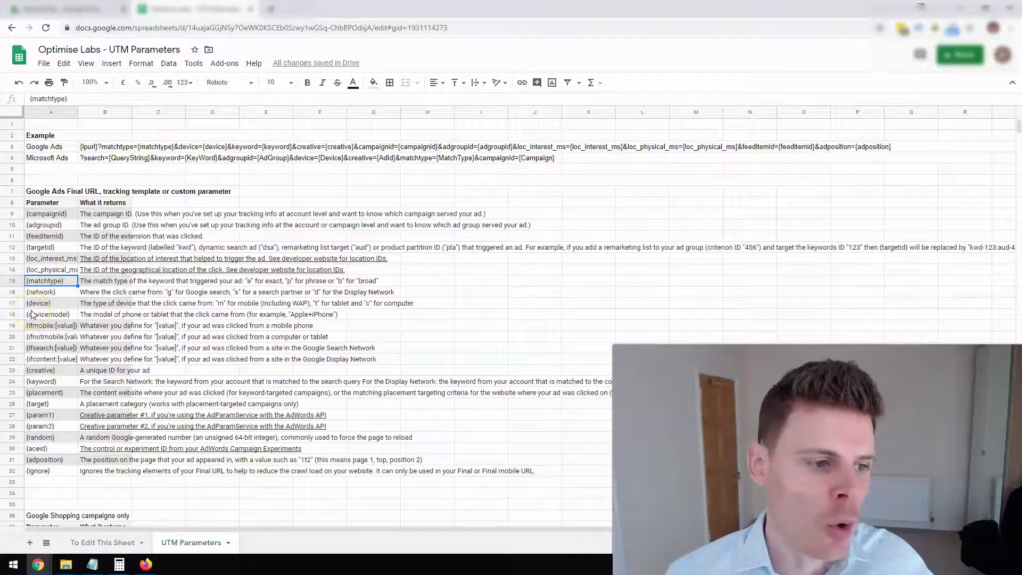
left_click(52, 374)
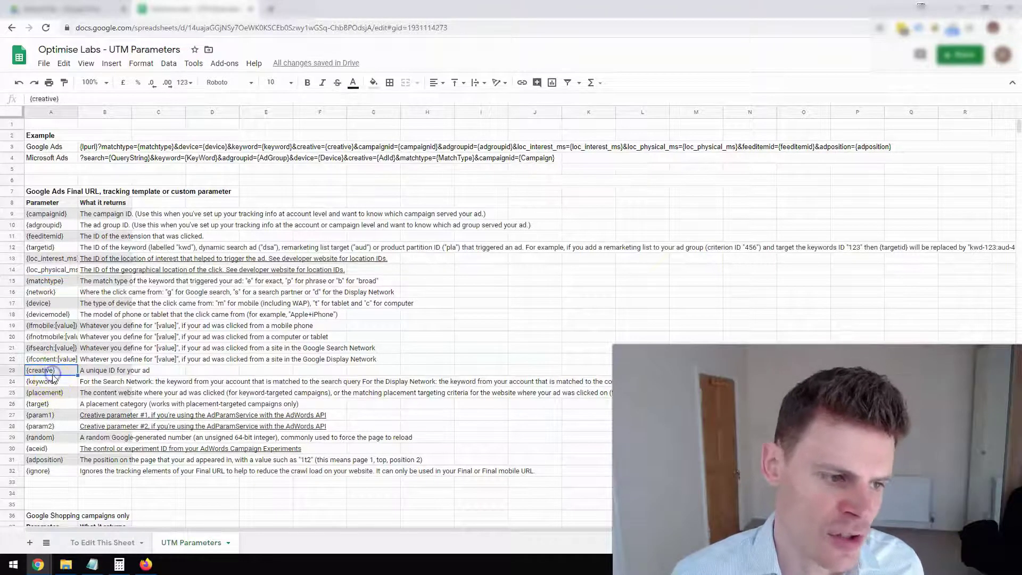
left_click(54, 382)
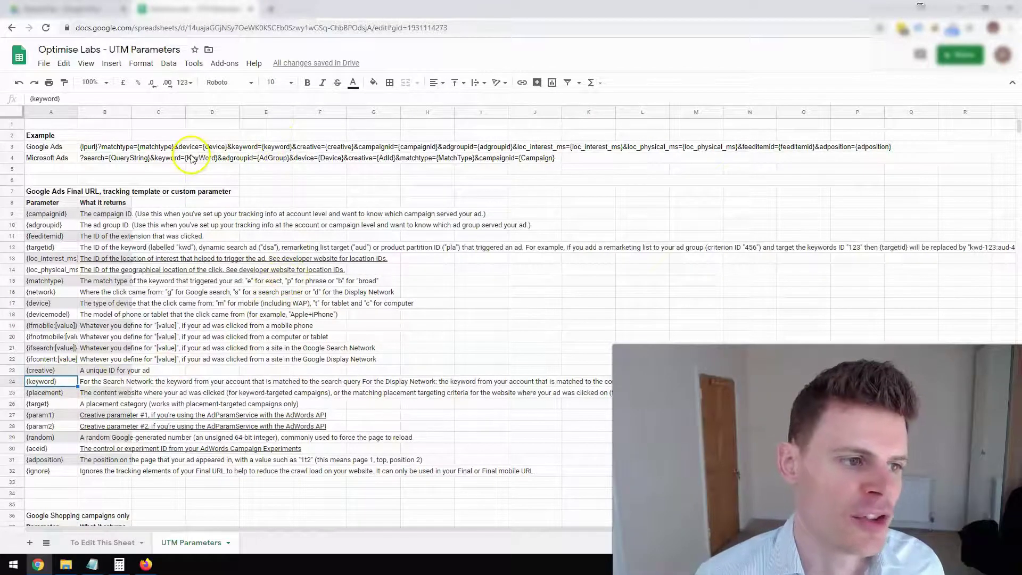
left_click(55, 149)
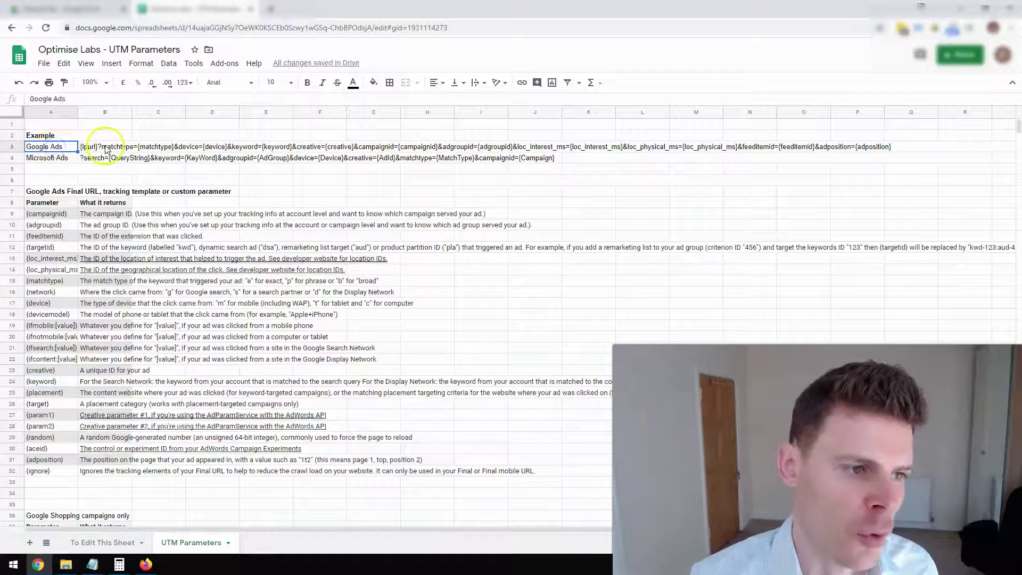
left_click(104, 146)
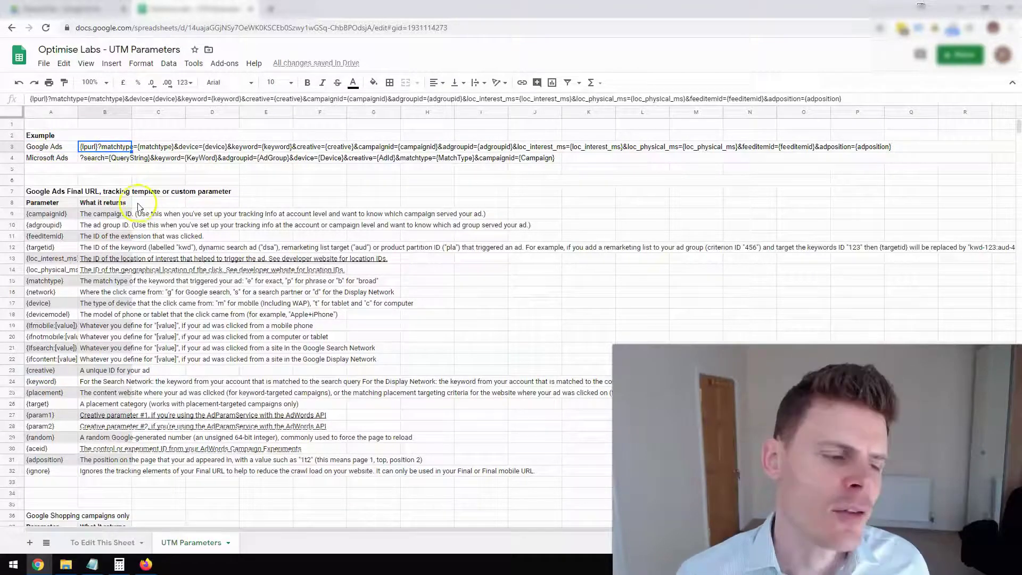
left_click(89, 162)
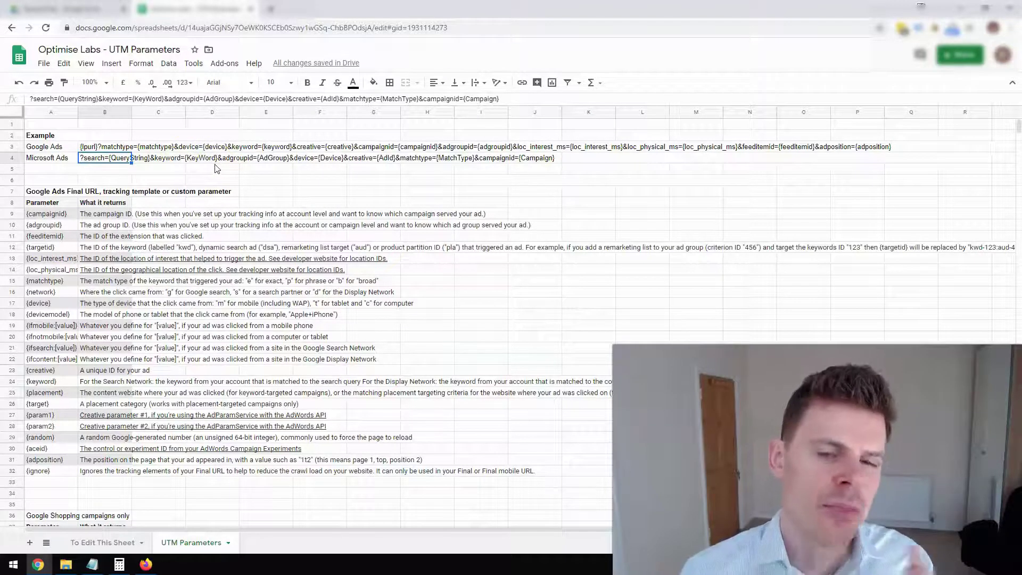
left_click(105, 148)
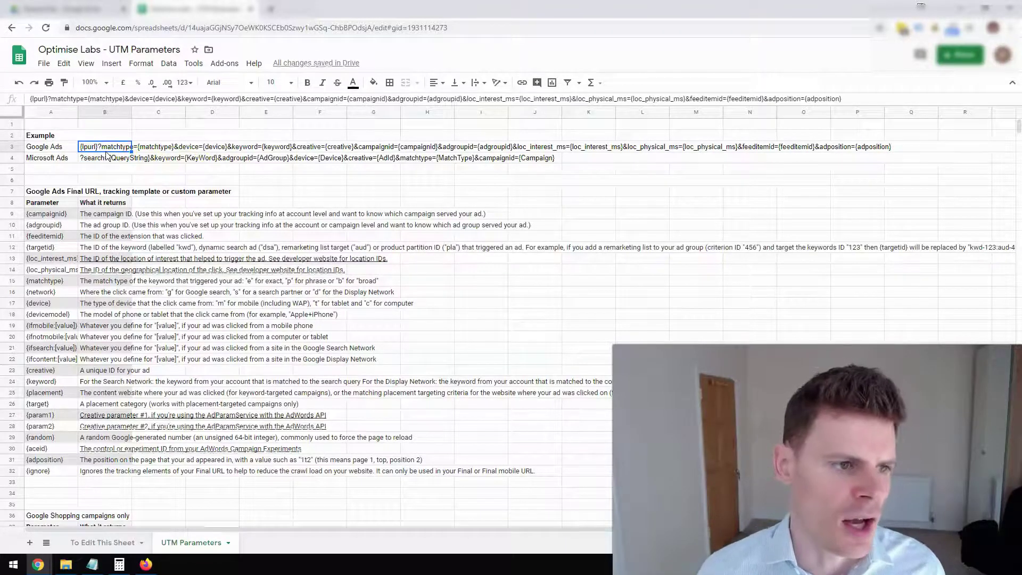
left_click(120, 150)
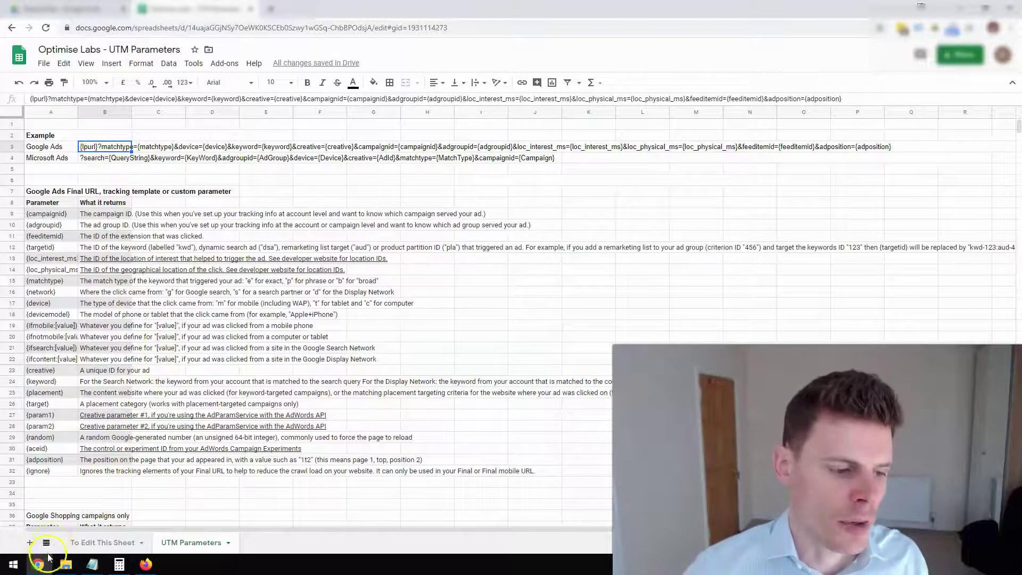
mouse_move(48, 556)
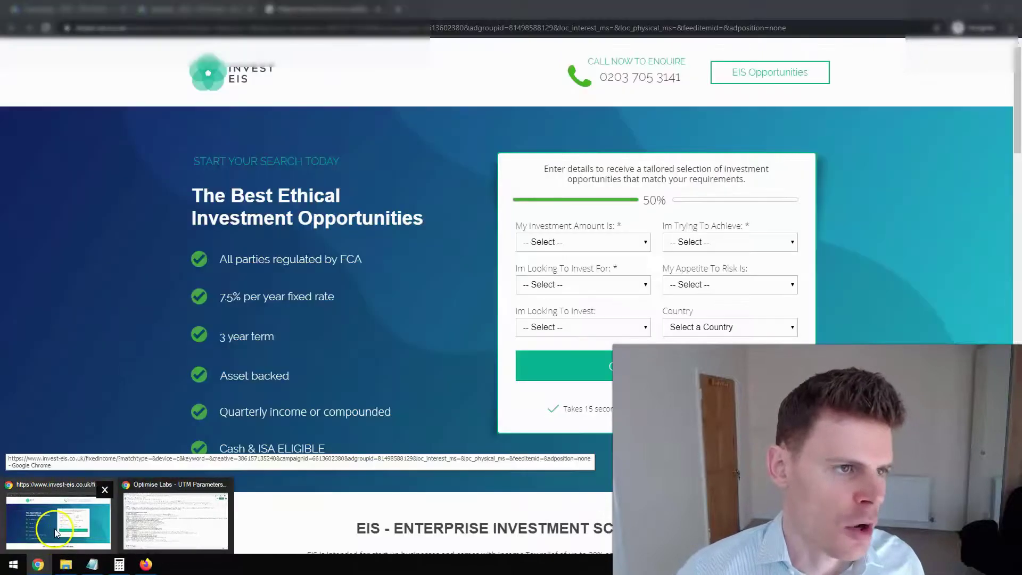
left_click(54, 528)
Open the Fixed Income EIS V2 campaign's Settings page and expand Additional settings.
left_click(71, 8)
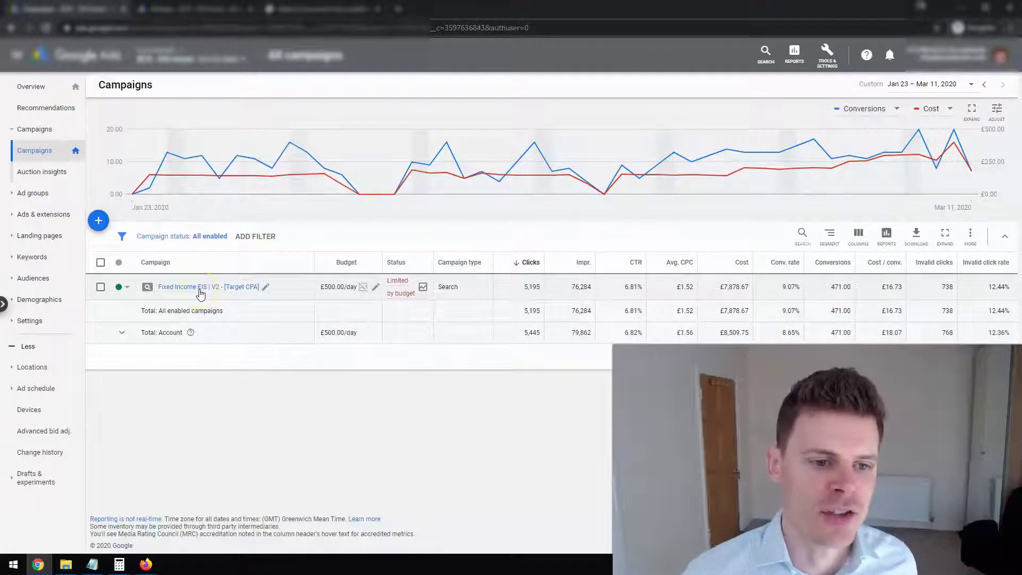
left_click(198, 289)
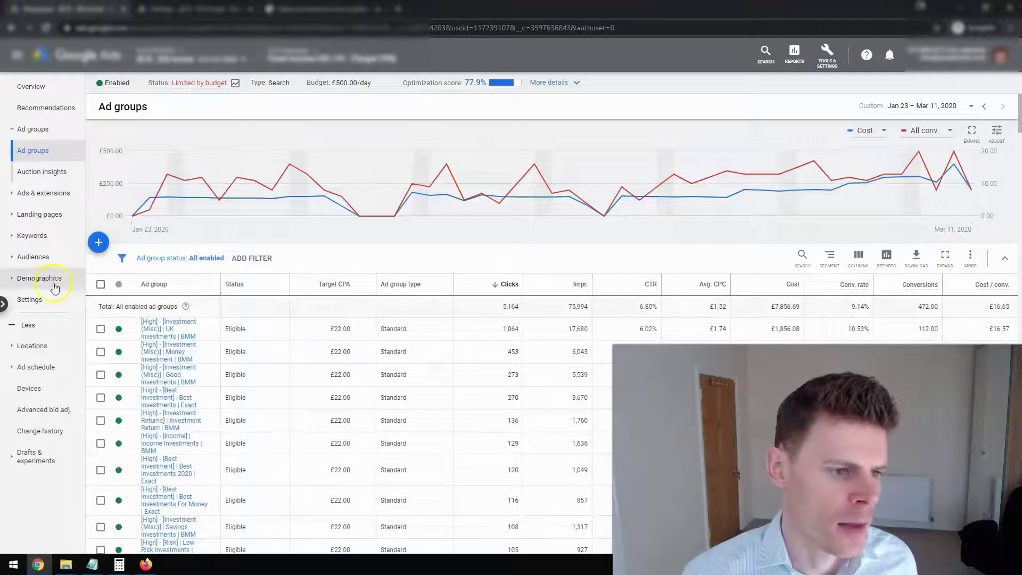
left_click(28, 300)
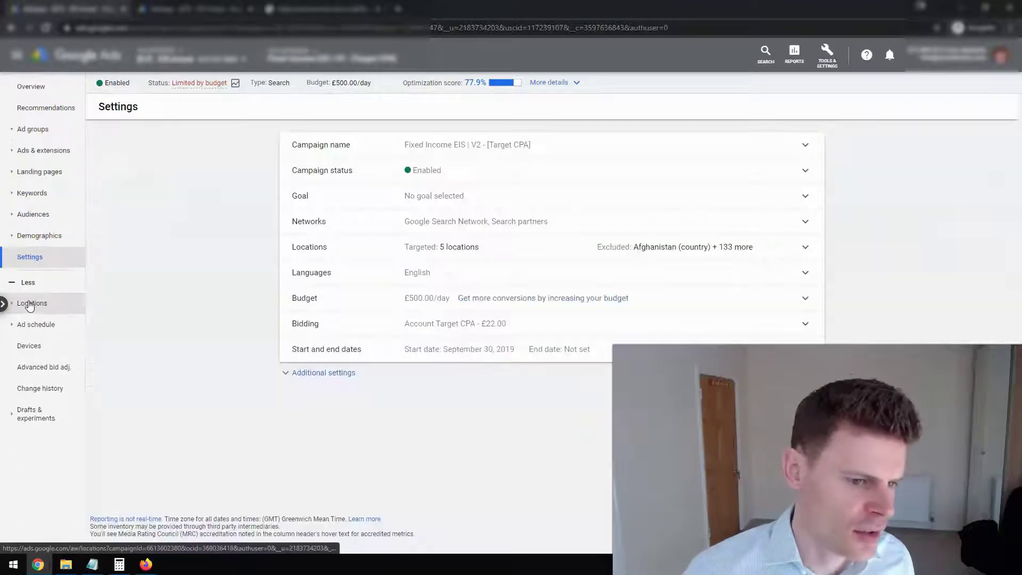
left_click(343, 374)
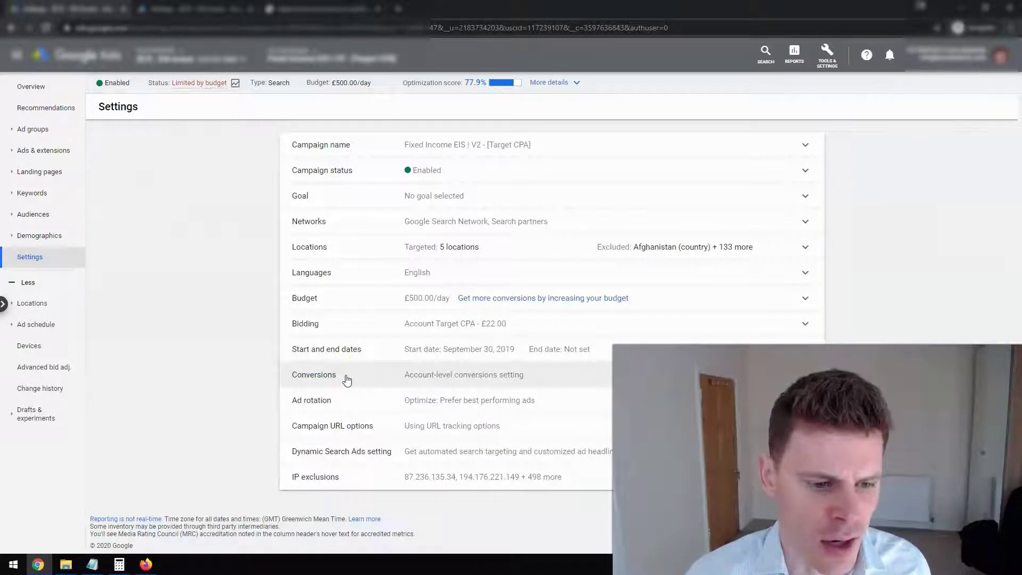
Show the tracking template {lpurl}?matchtype={matchtype}&device={device}&keyword={keyword} in Campaign URL options and run TEST.
left_click(435, 428)
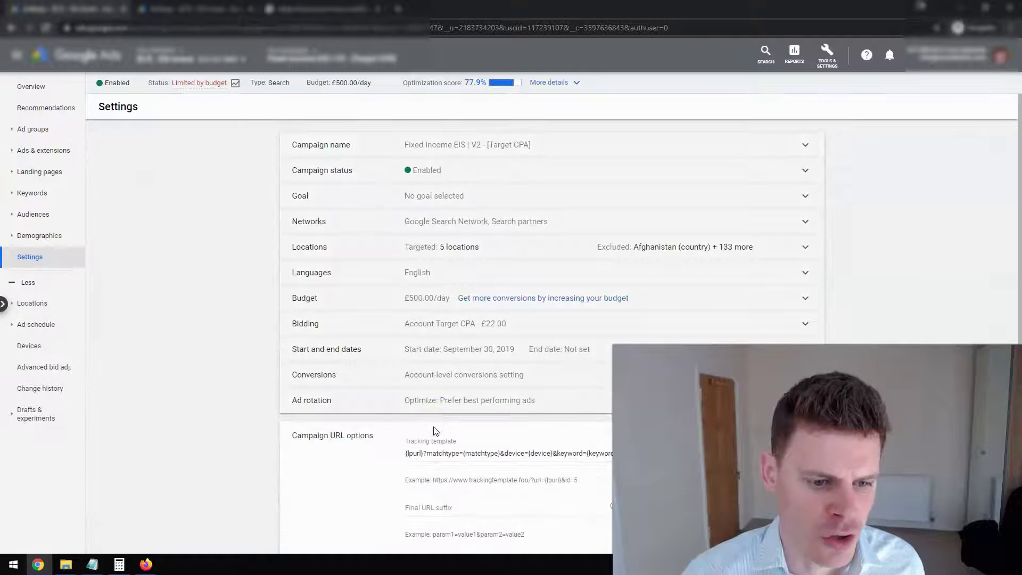
scroll(442, 431, "down", 1)
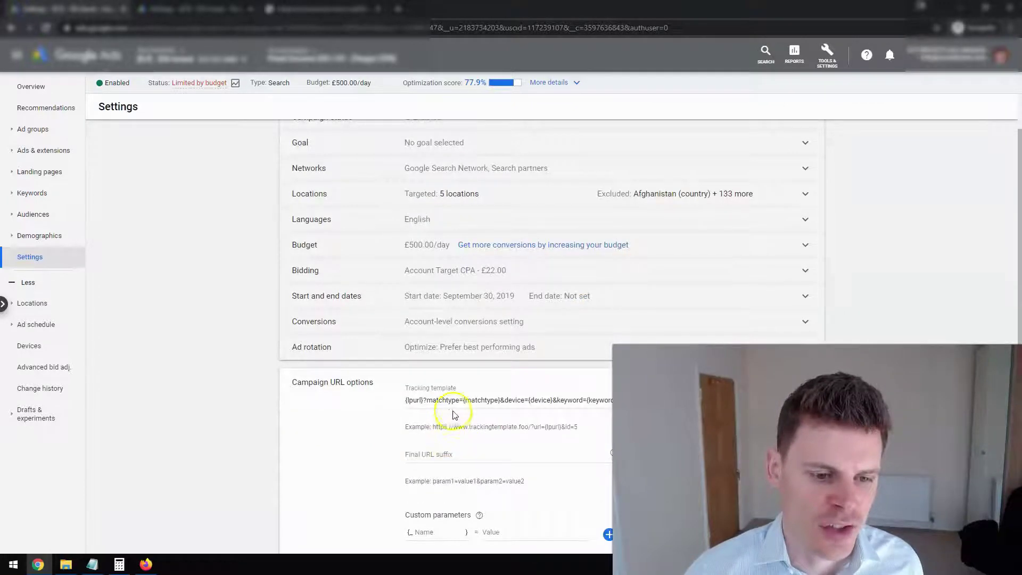
left_click(452, 401)
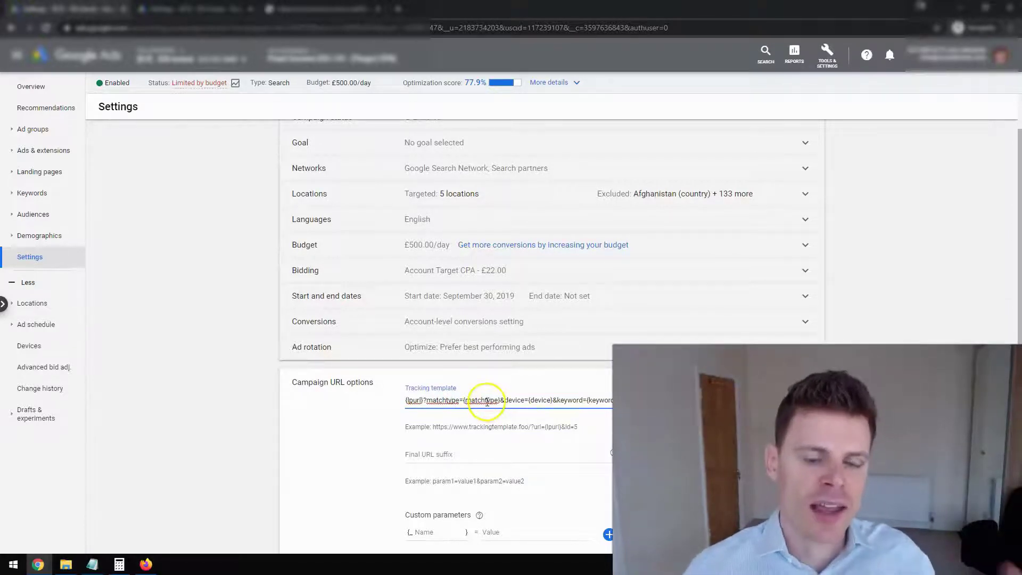
scroll(487, 401, "down", 3)
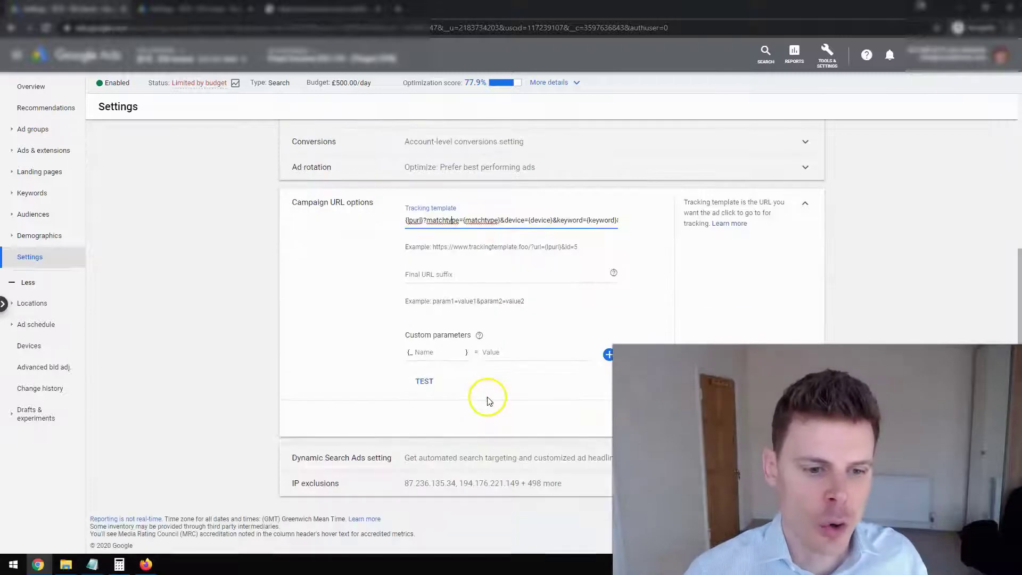
left_click(423, 384)
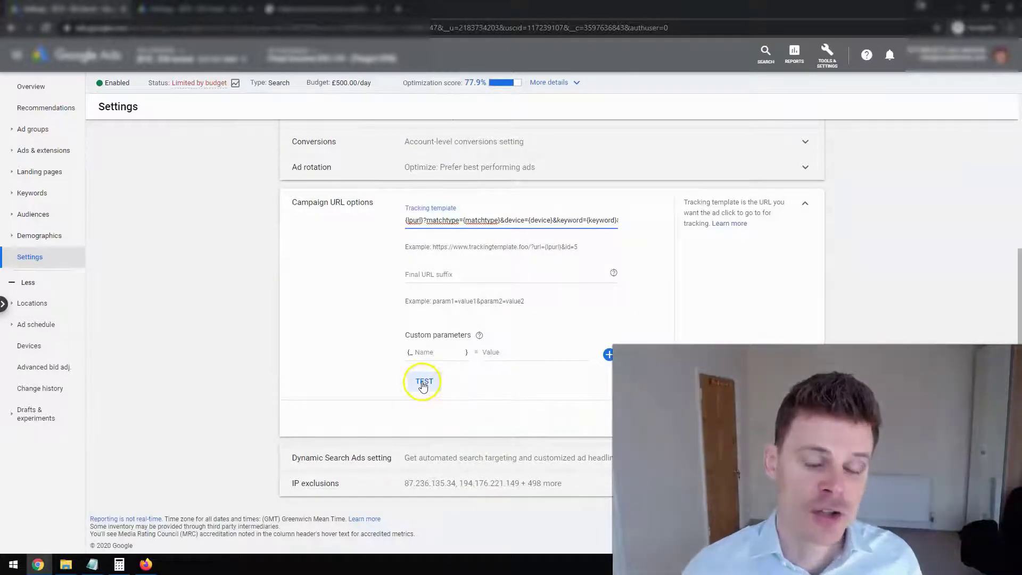